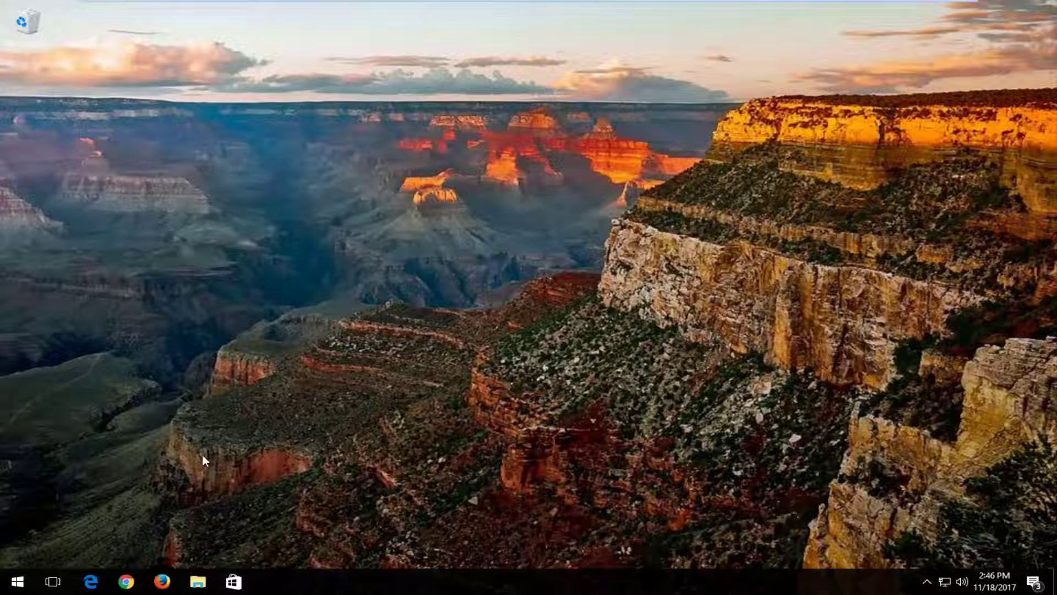
- Search 'msconfig' from the Start menu and launch System Configuration
{"action": "left_click", "coordinate": [2, 587]}
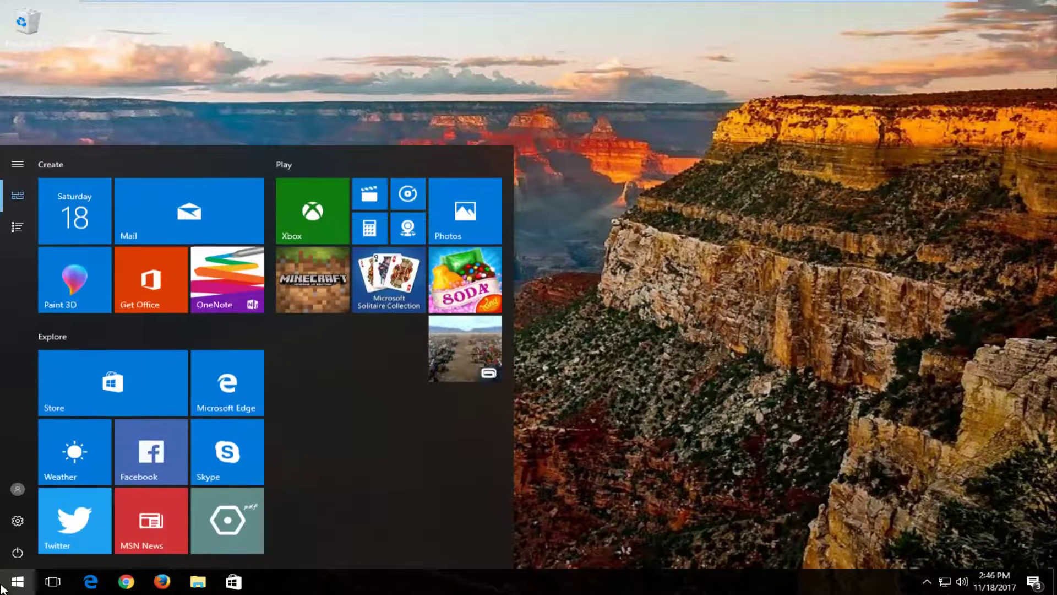
{"action": "left_click", "coordinate": [2, 587]}
{"action": "type", "text": "msconfig"}
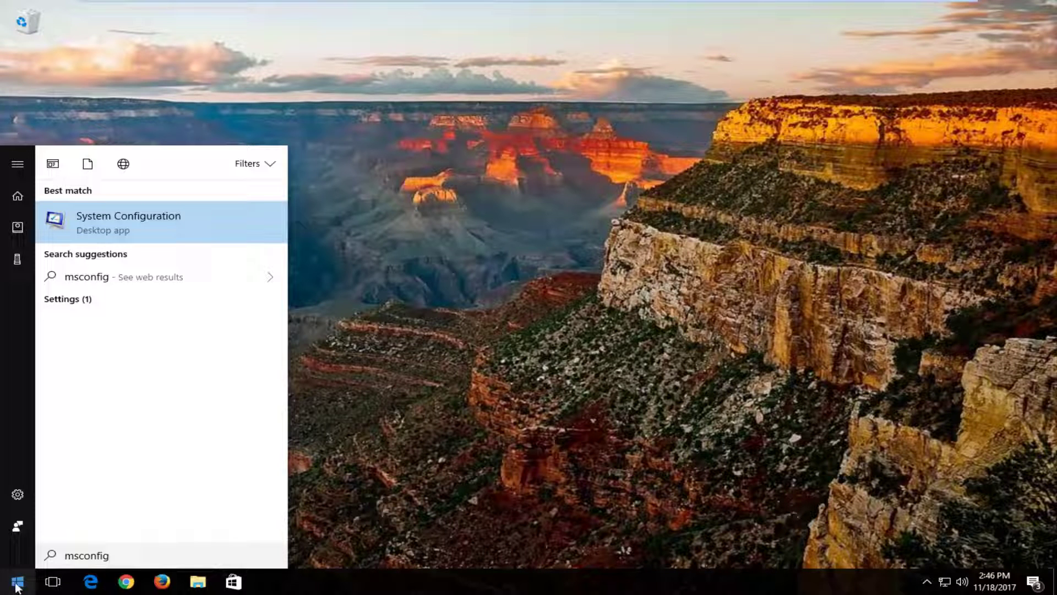
{"action": "left_click", "coordinate": [111, 227]}
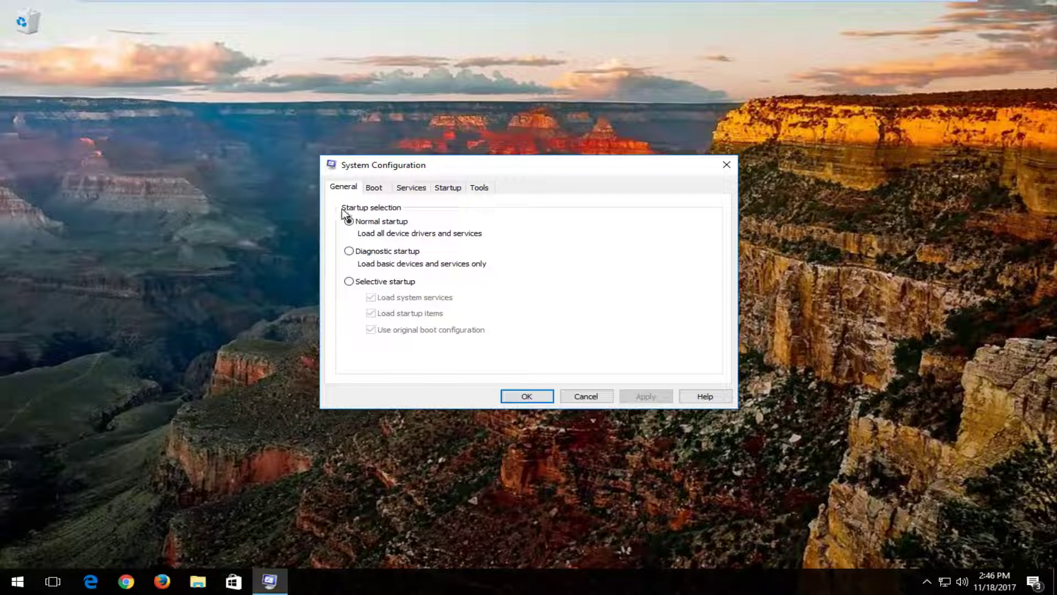
- Enable Safe boot with the Network option on the Boot tab, apply, and exit without restart
{"action": "left_click", "coordinate": [378, 190]}
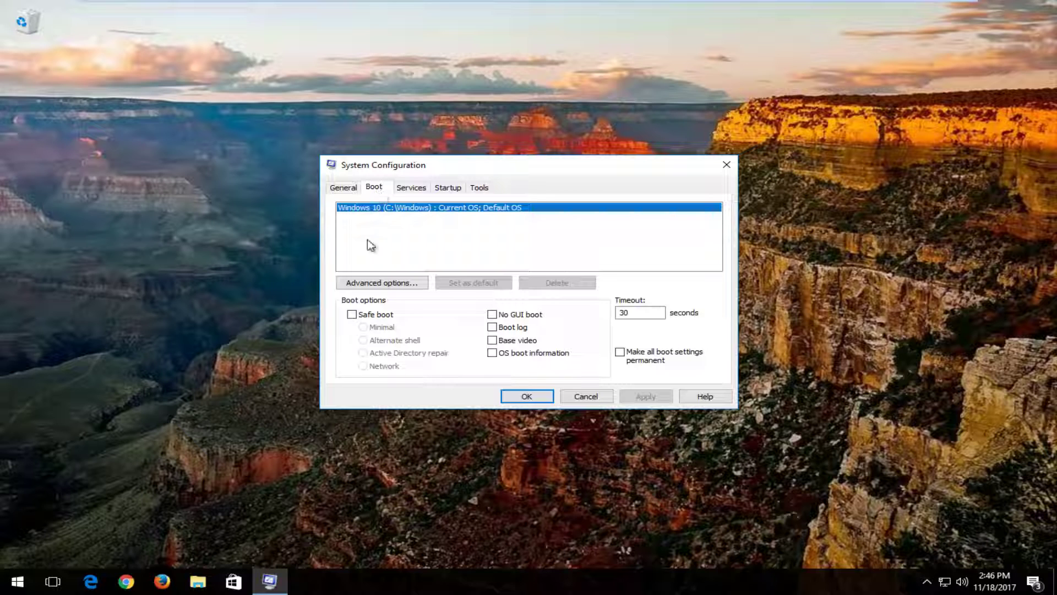
{"action": "left_click", "coordinate": [352, 315]}
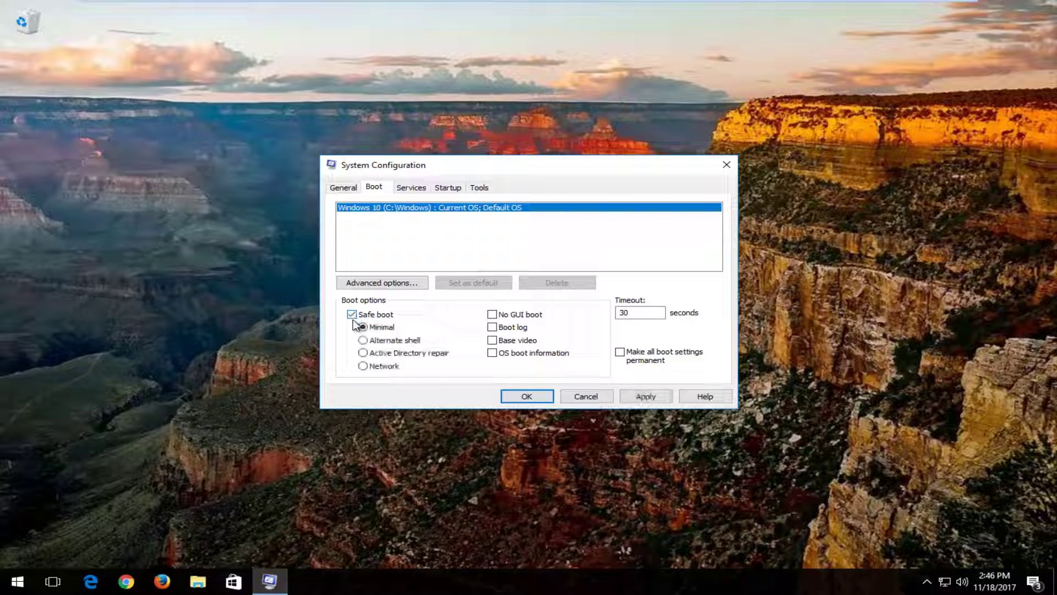
{"action": "left_click", "coordinate": [371, 367]}
{"action": "left_click", "coordinate": [644, 396]}
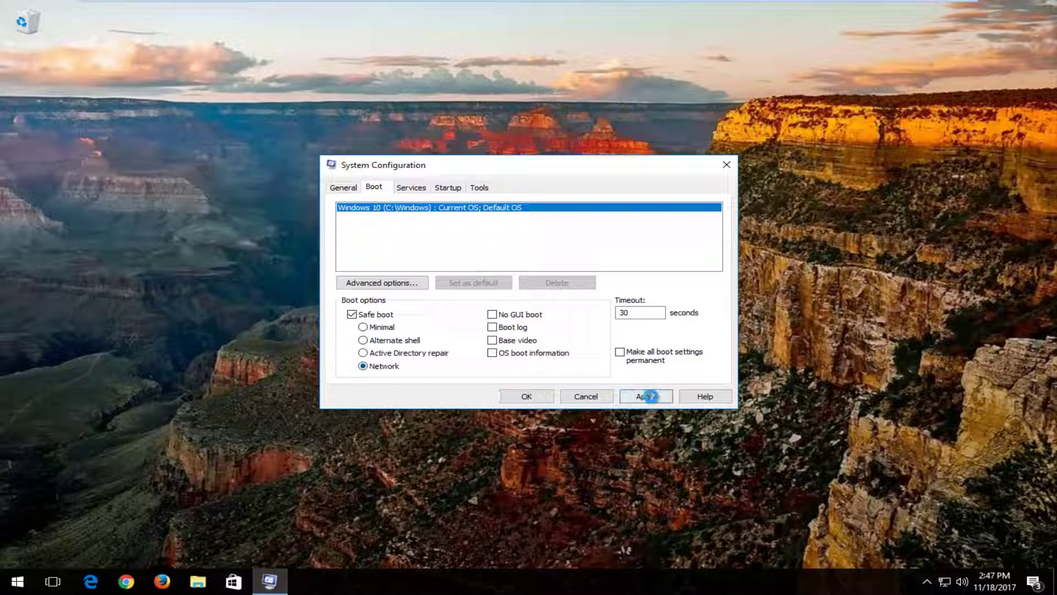
{"action": "left_click", "coordinate": [544, 396]}
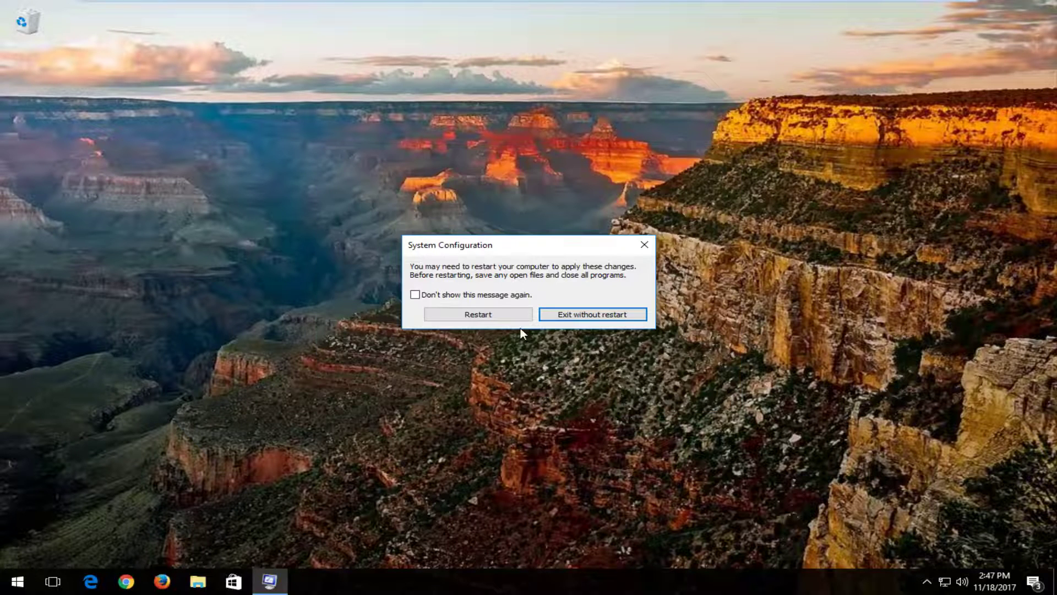
{"action": "left_click", "coordinate": [564, 315]}
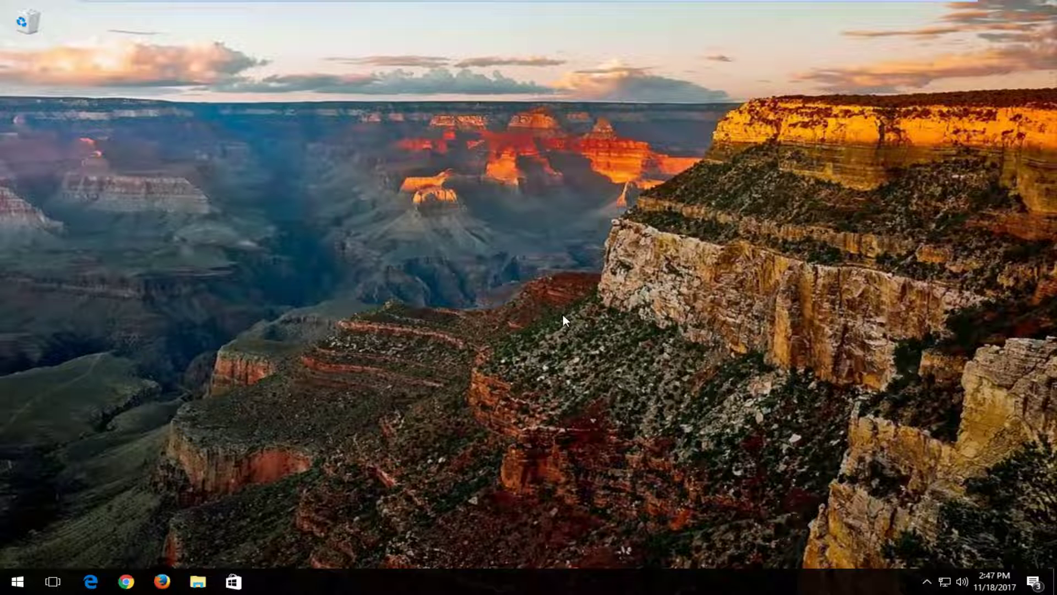
- Restart the PC from the Start menu's Power options
{"action": "left_click", "coordinate": [8, 589]}
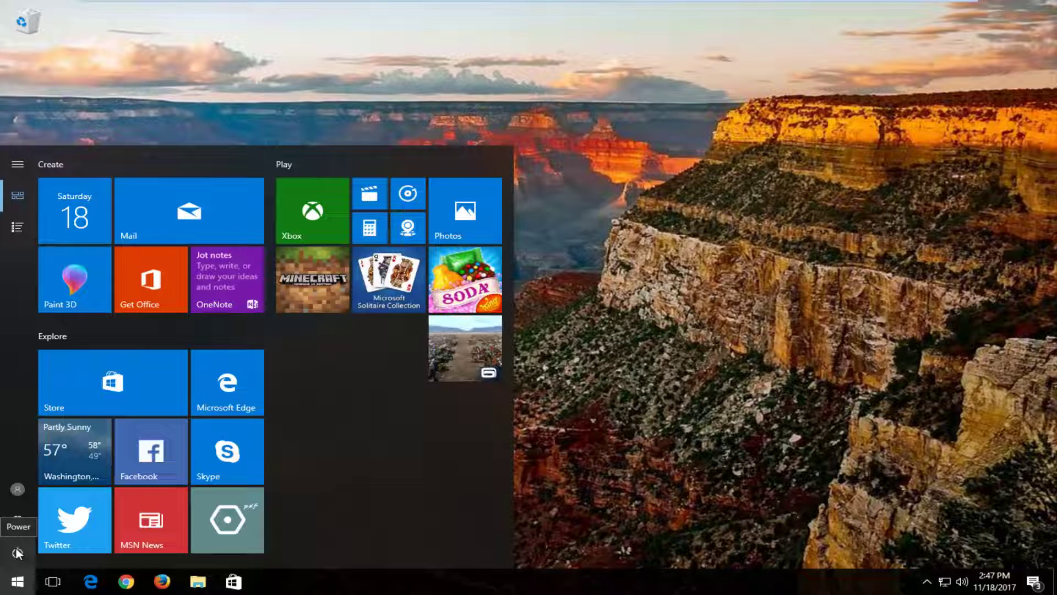
{"action": "left_click", "coordinate": [17, 553]}
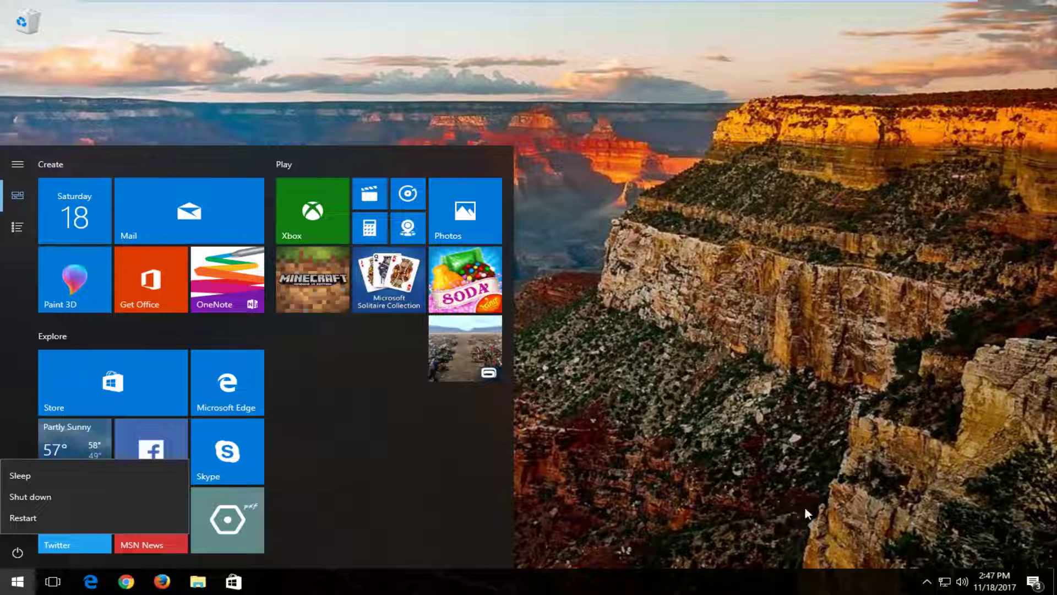
{"action": "left_click", "coordinate": [16, 518]}
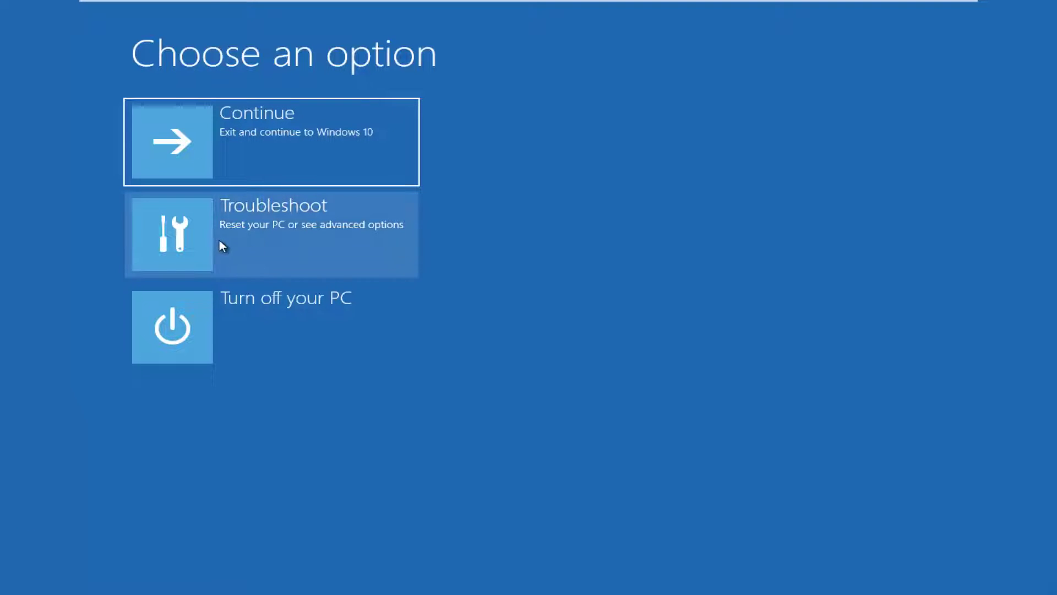
- Go to Troubleshoot > Advanced options > Startup Settings and restart from there
{"action": "left_click", "coordinate": [276, 231]}
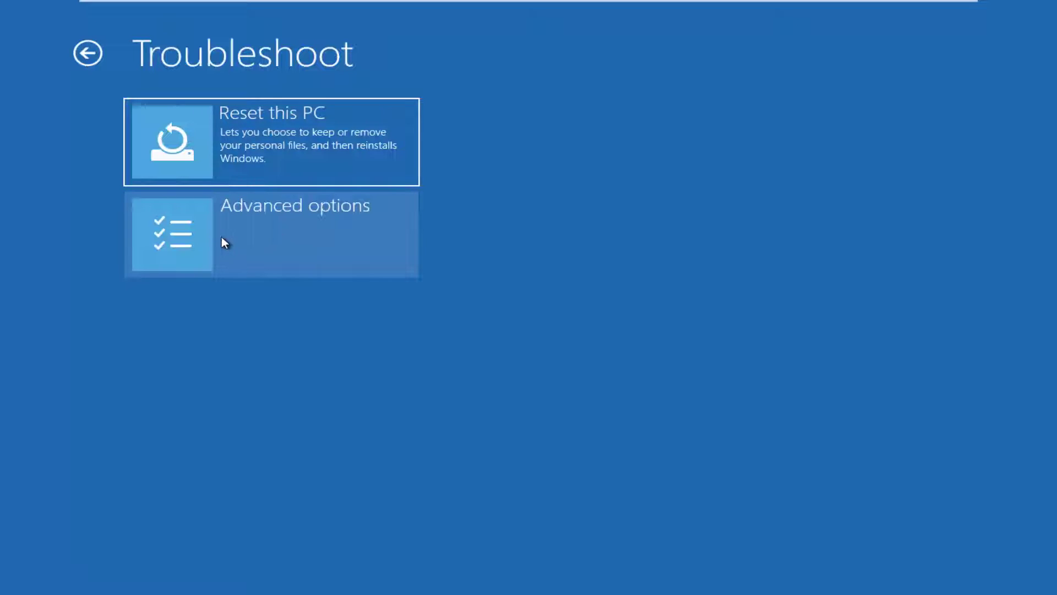
{"action": "left_click", "coordinate": [222, 238]}
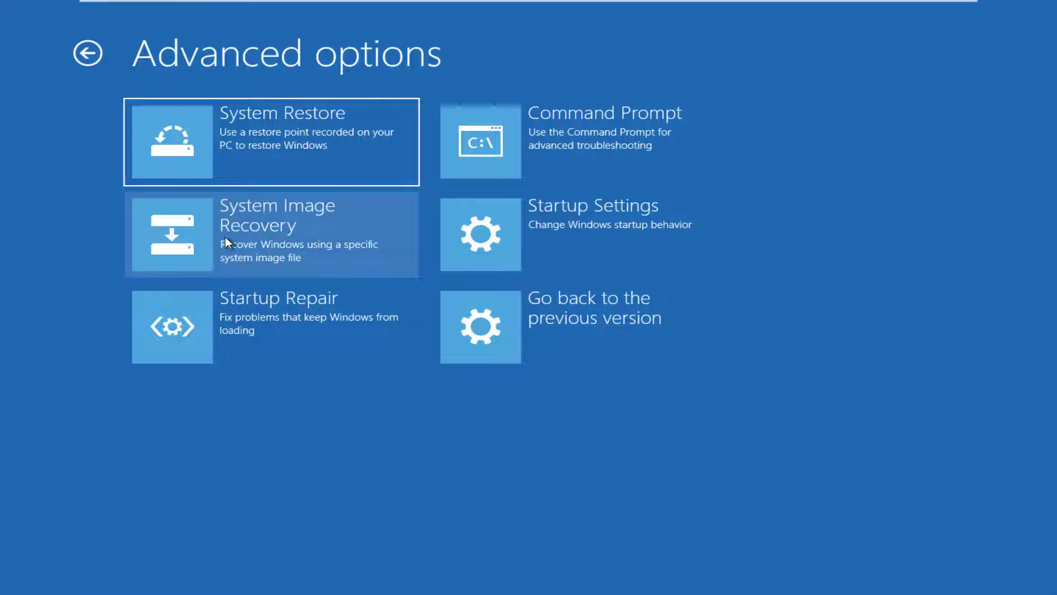
{"action": "left_click", "coordinate": [502, 225]}
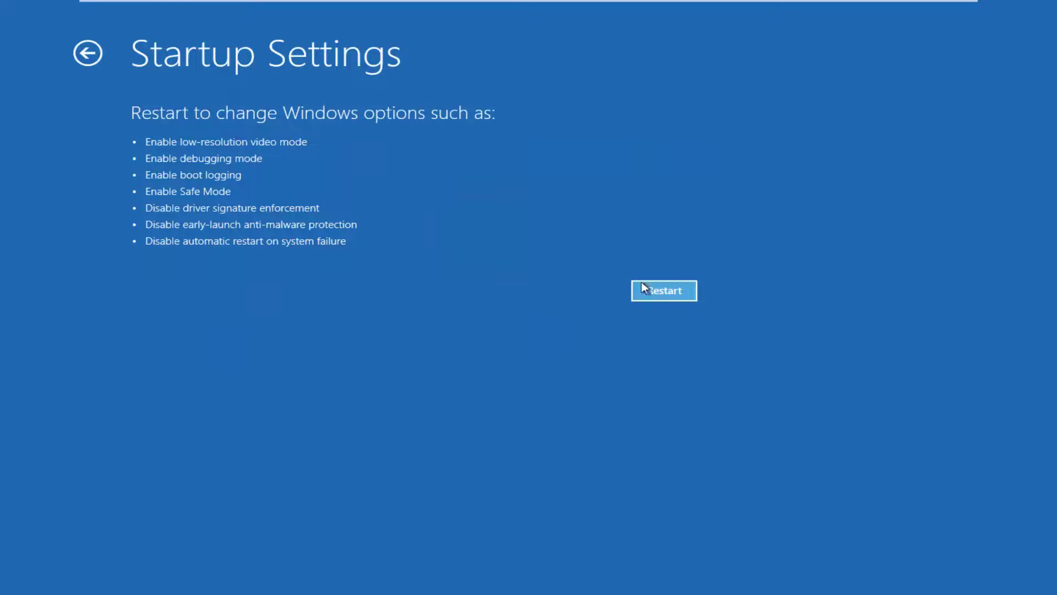
{"action": "left_click", "coordinate": [677, 294]}
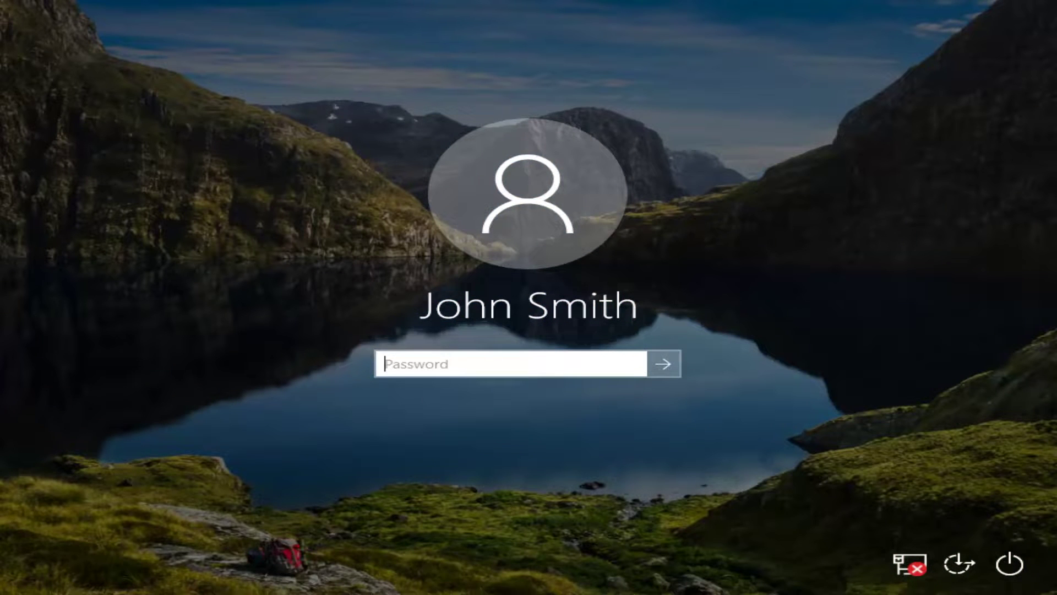
- Sign in with the account password, close the auto-opened Chrome window, and open Start
{"action": "type", "text": "••••••••"}
{"action": "key", "text": "Return"}
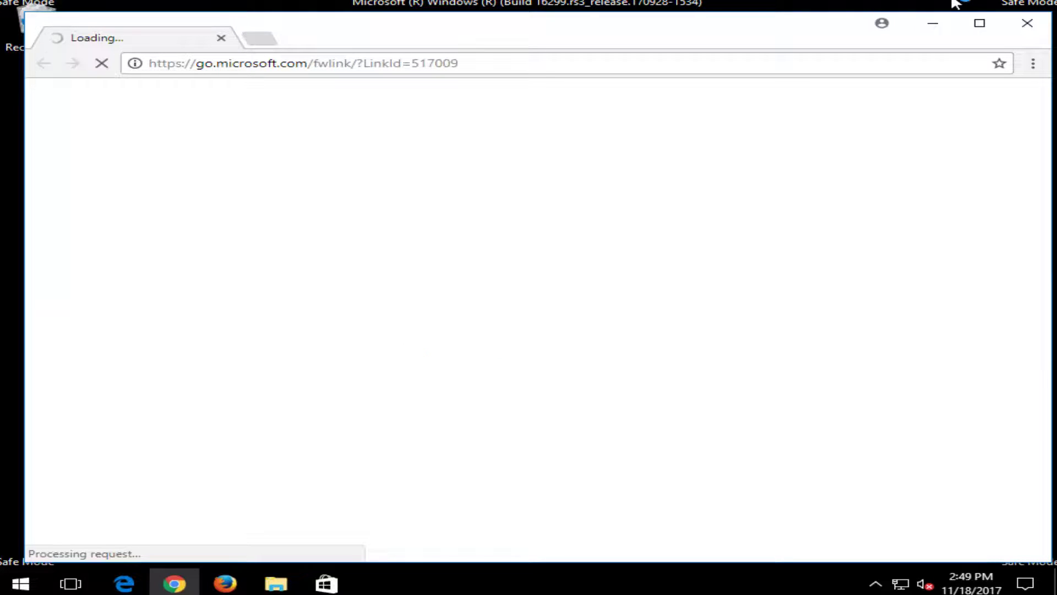
{"action": "left_click", "coordinate": [1041, 26]}
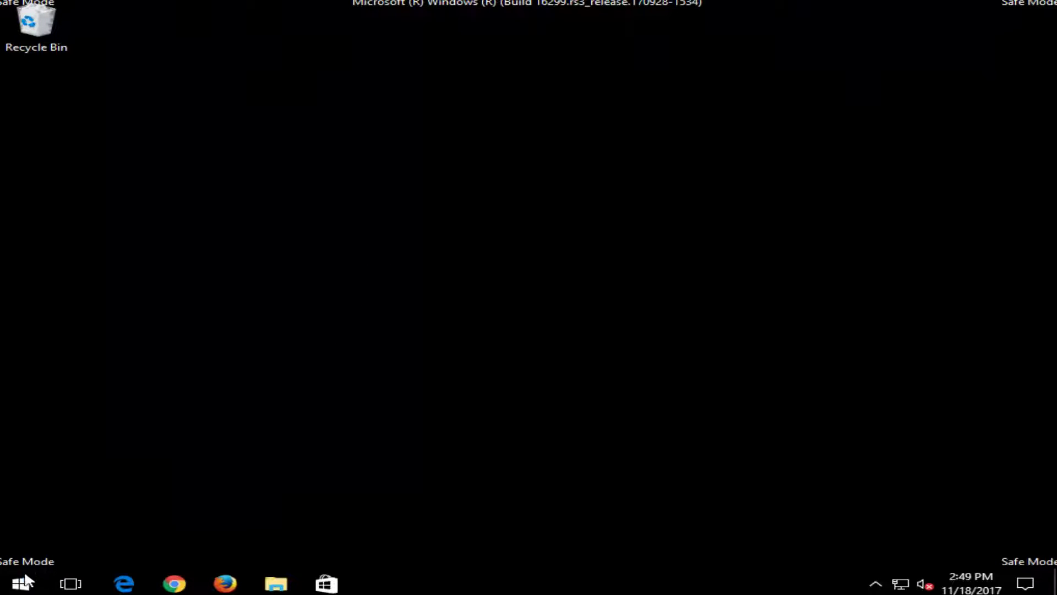
{"action": "left_click", "coordinate": [25, 584]}
- Launch System Configuration by searching 'msconfig' from Start
{"action": "left_click", "coordinate": [24, 584]}
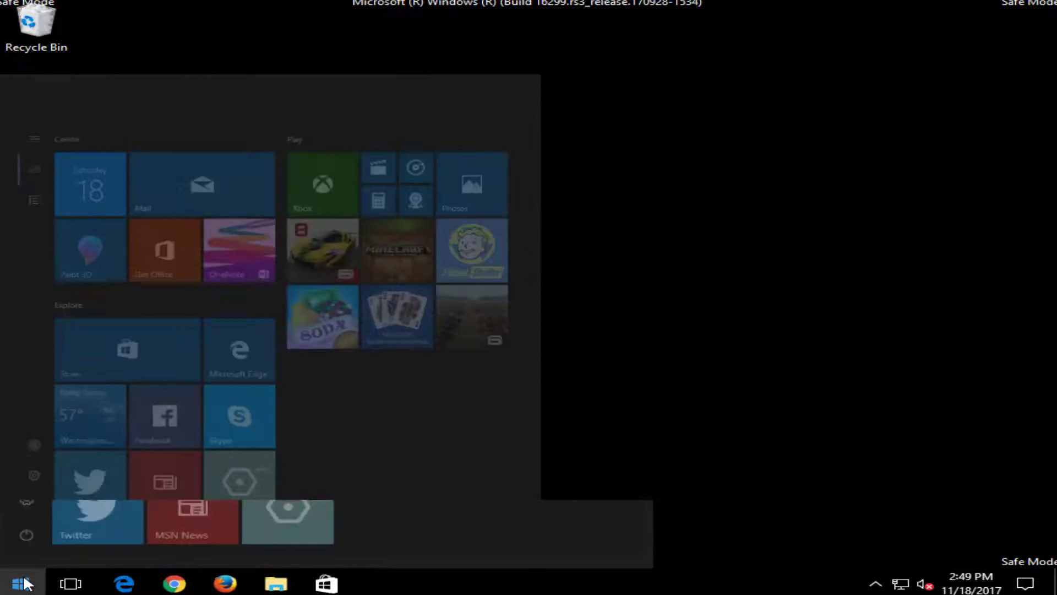
{"action": "type", "text": "msconfig"}
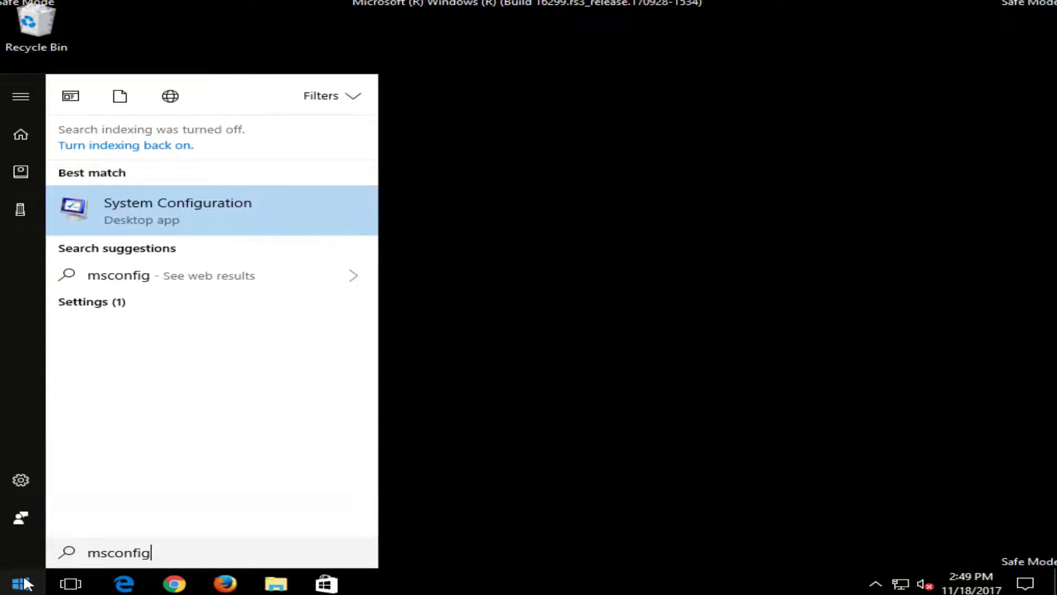
{"action": "left_click", "coordinate": [150, 210]}
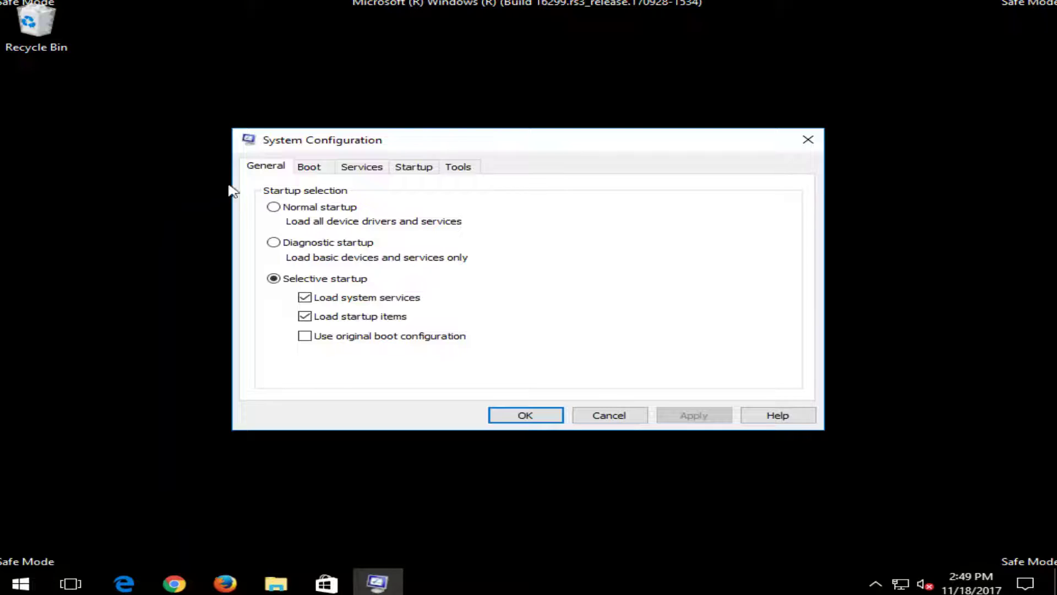
- Uncheck Safe boot on the Boot tab, apply, and exit without restart
{"action": "left_click", "coordinate": [314, 167]}
{"action": "left_click", "coordinate": [277, 319]}
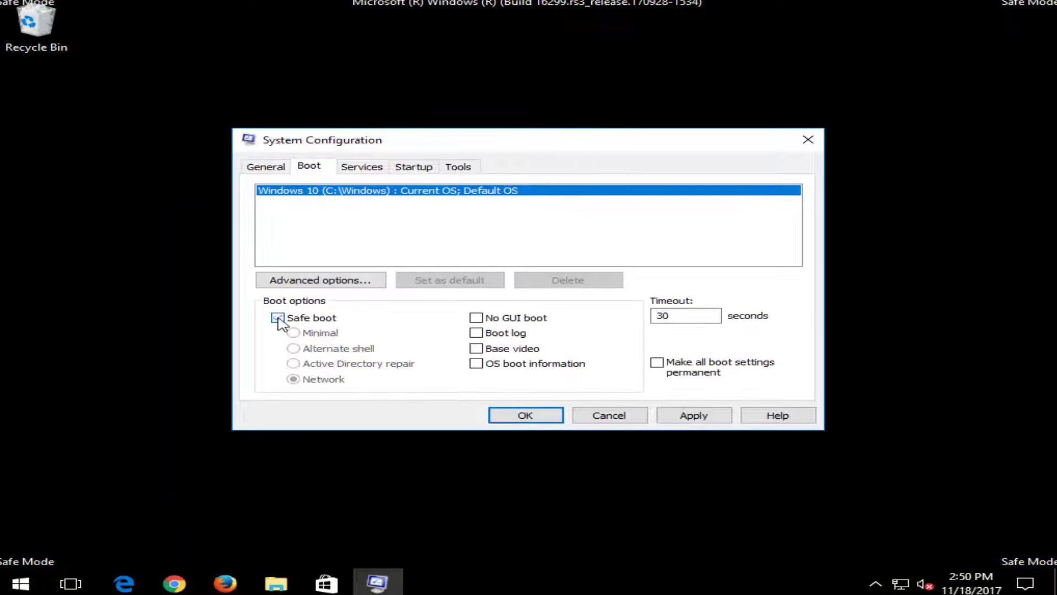
{"action": "left_click", "coordinate": [278, 318]}
{"action": "left_click", "coordinate": [277, 318]}
{"action": "left_click", "coordinate": [686, 417]}
{"action": "left_click", "coordinate": [532, 415]}
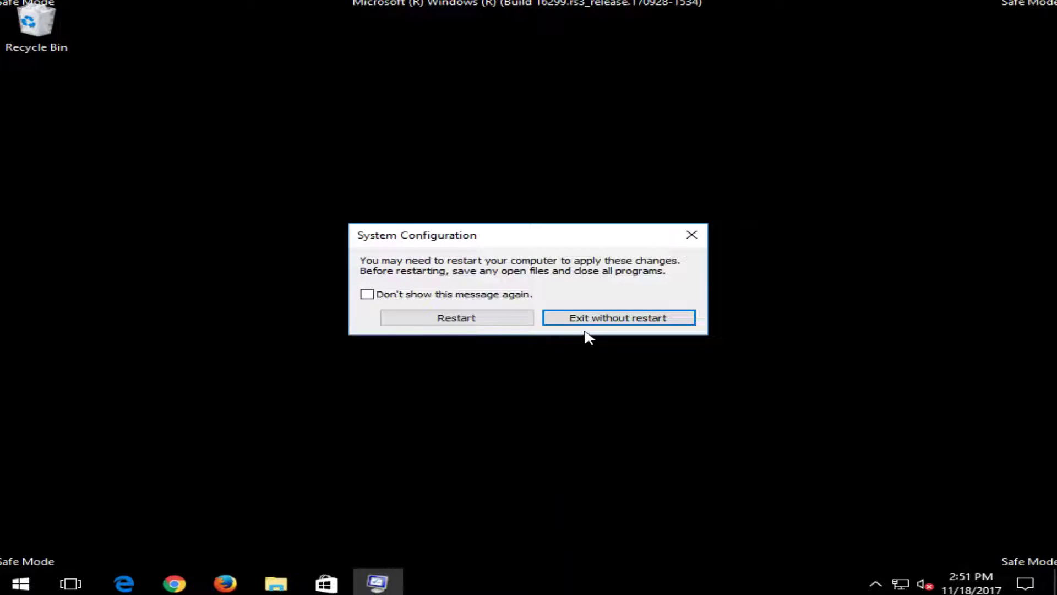
{"action": "left_click", "coordinate": [598, 319]}
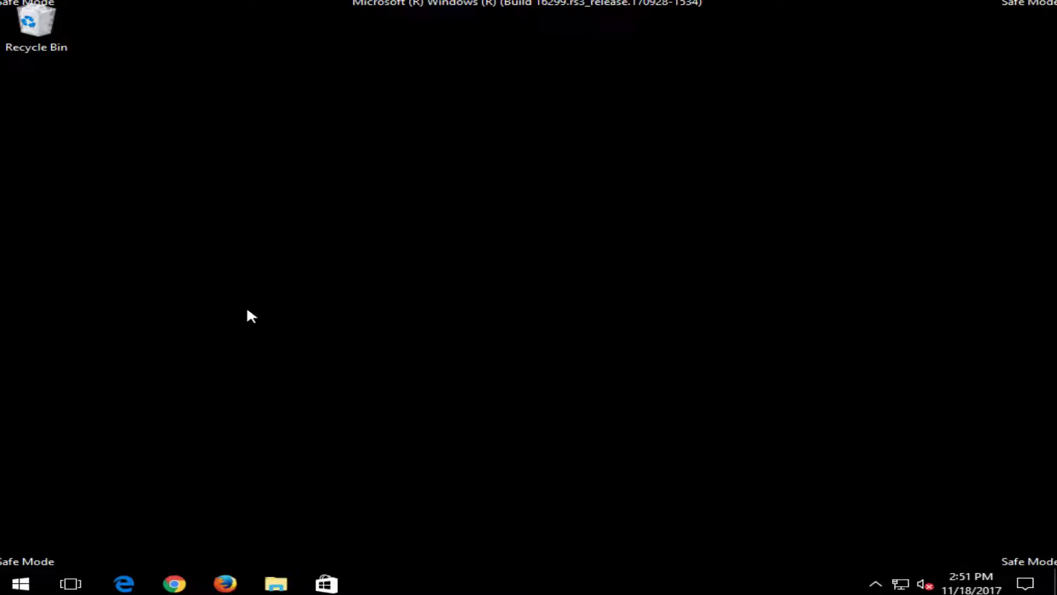
- Search 'system recovery' from Start and open the Recovery Control Panel page
{"action": "left_click", "coordinate": [17, 582]}
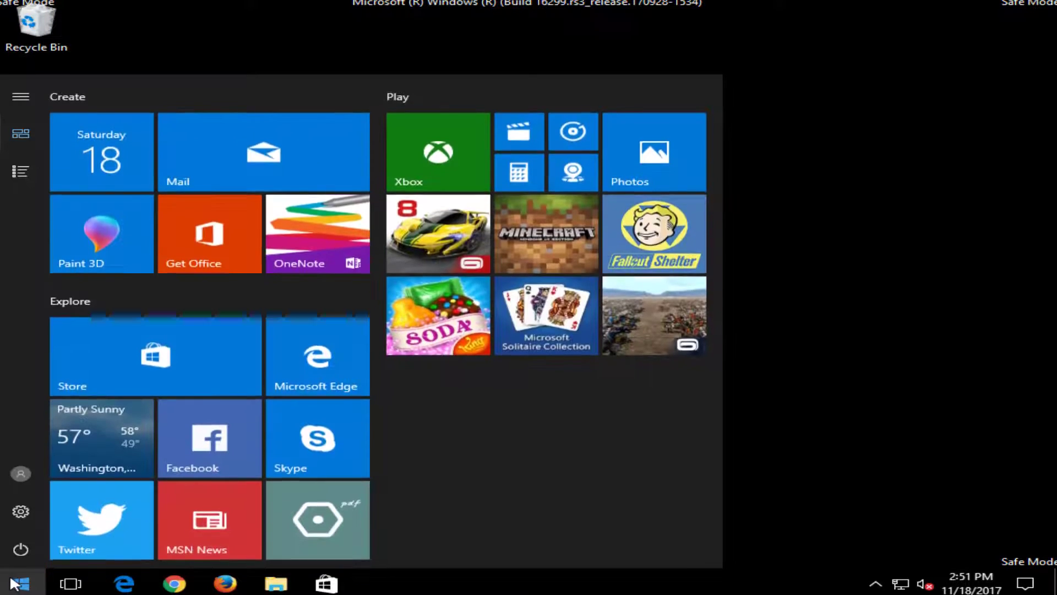
{"action": "left_click", "coordinate": [15, 583]}
{"action": "type", "text": "system r"}
{"action": "type", "text": "ecovery"}
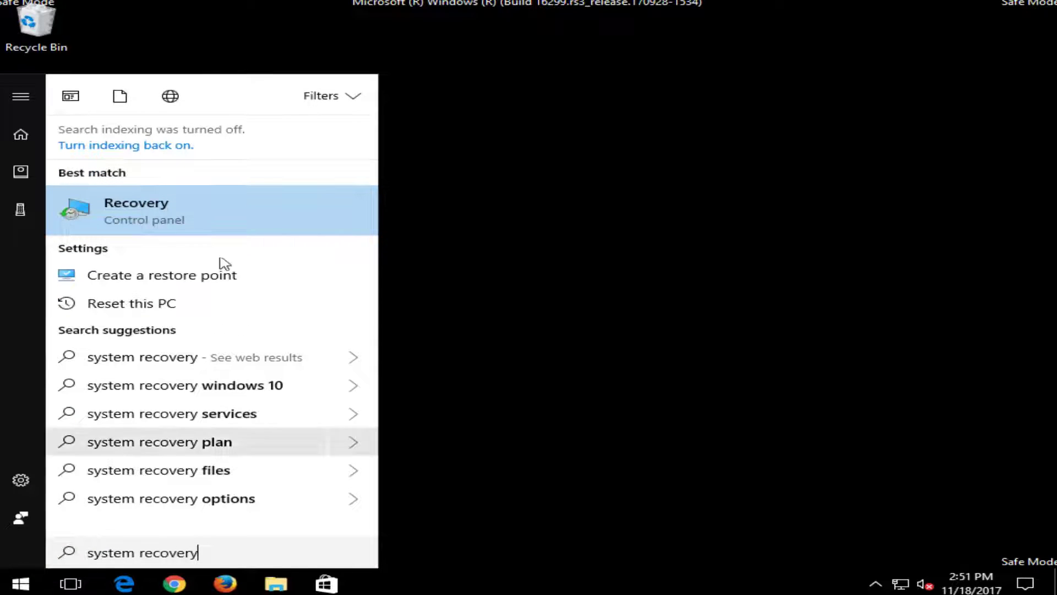
{"action": "left_click", "coordinate": [135, 218]}
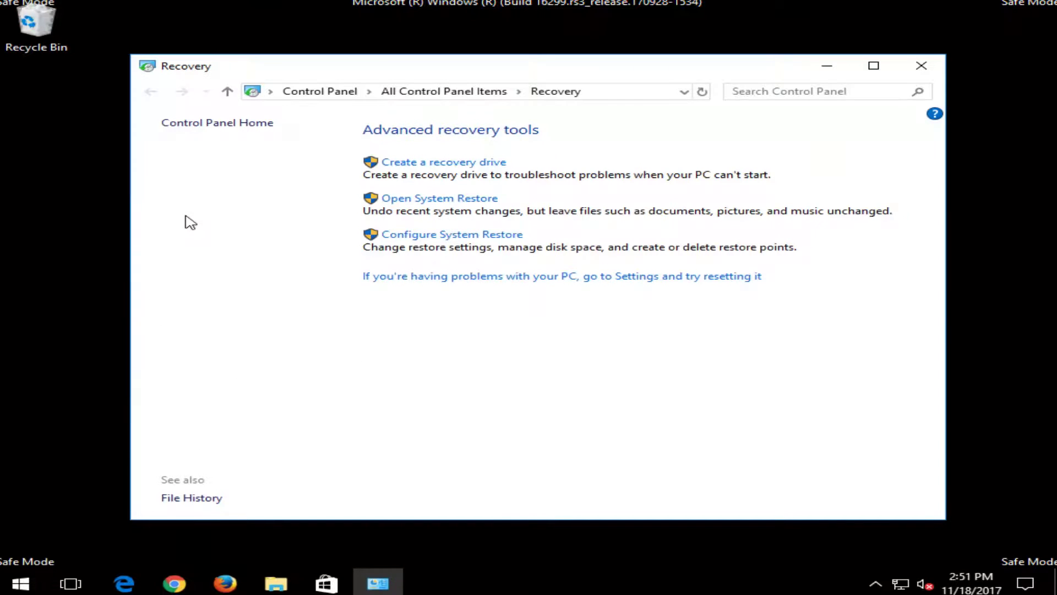
- Launch System Restore and choose to pick a different restore point
{"action": "left_click", "coordinate": [455, 199]}
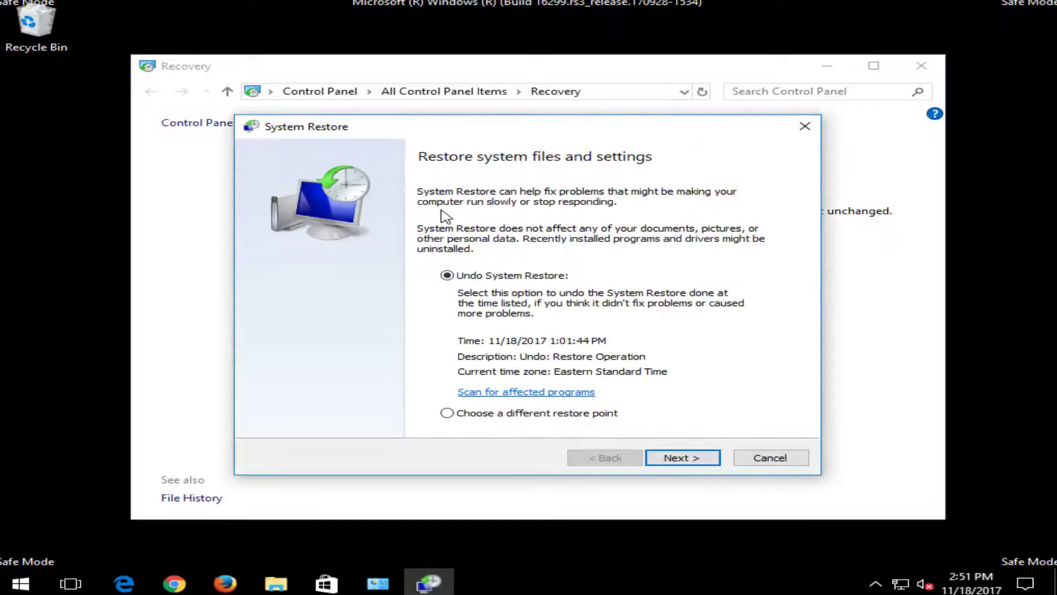
{"action": "left_click_drag", "start_coordinate": [444, 134], "coordinate": [435, 100]}
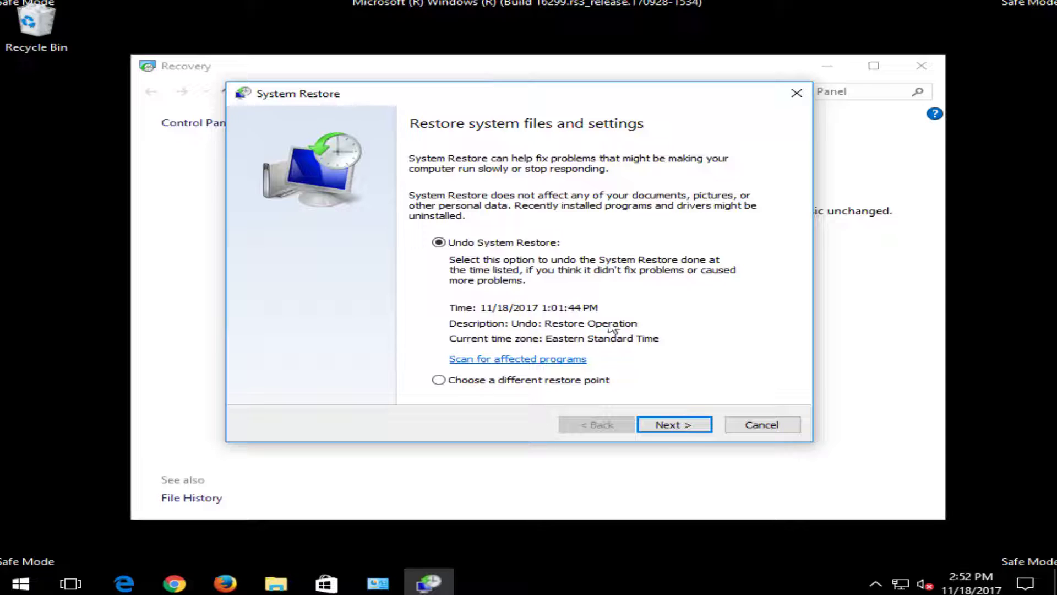
{"action": "left_click", "coordinate": [439, 380]}
{"action": "left_click", "coordinate": [678, 426]}
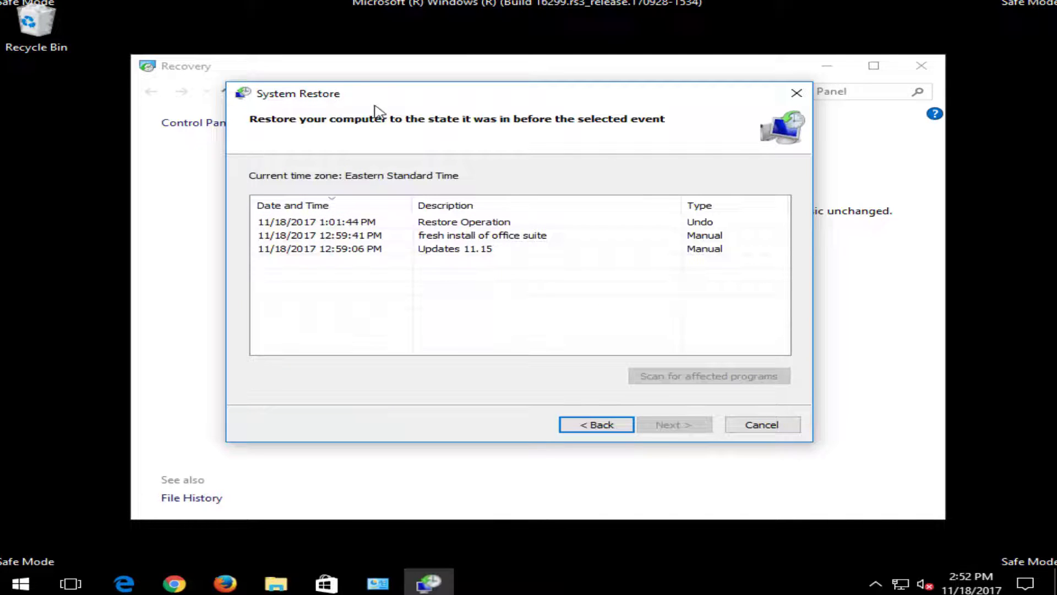
- Select the 11/18/2017 1:01:44 PM Restore Operation point, finish, and confirm the restore
{"action": "left_click_drag", "start_coordinate": [379, 95], "coordinate": [420, 97]}
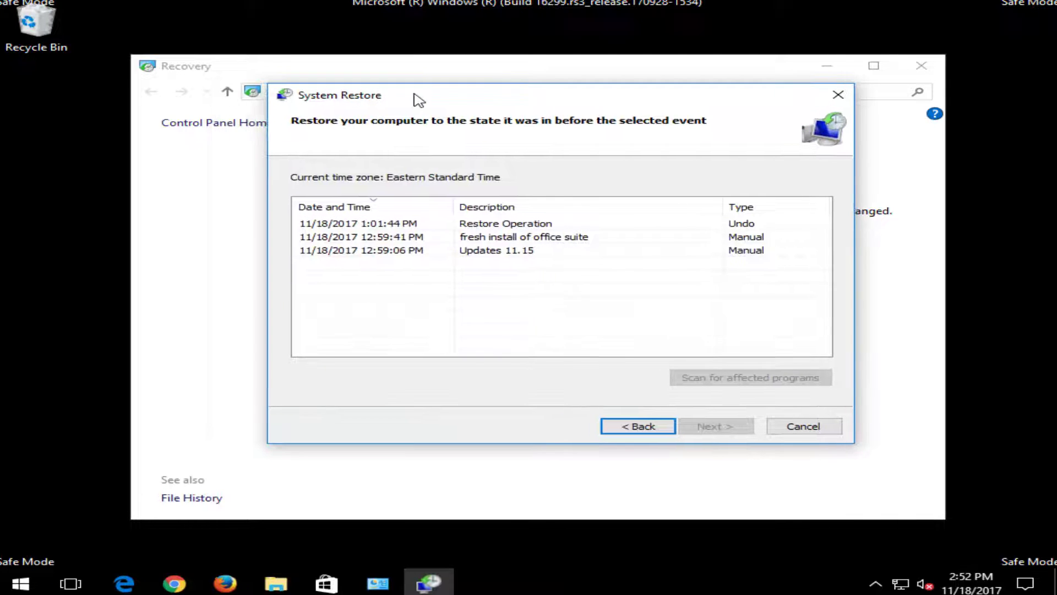
{"action": "left_click", "coordinate": [329, 225]}
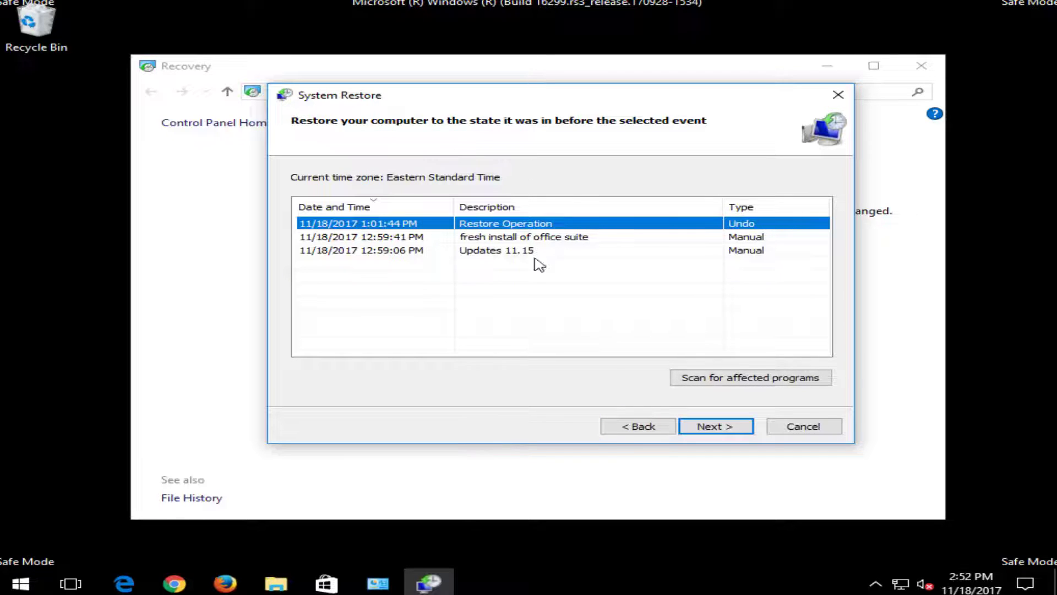
{"action": "left_click", "coordinate": [714, 432]}
{"action": "left_click", "coordinate": [709, 430]}
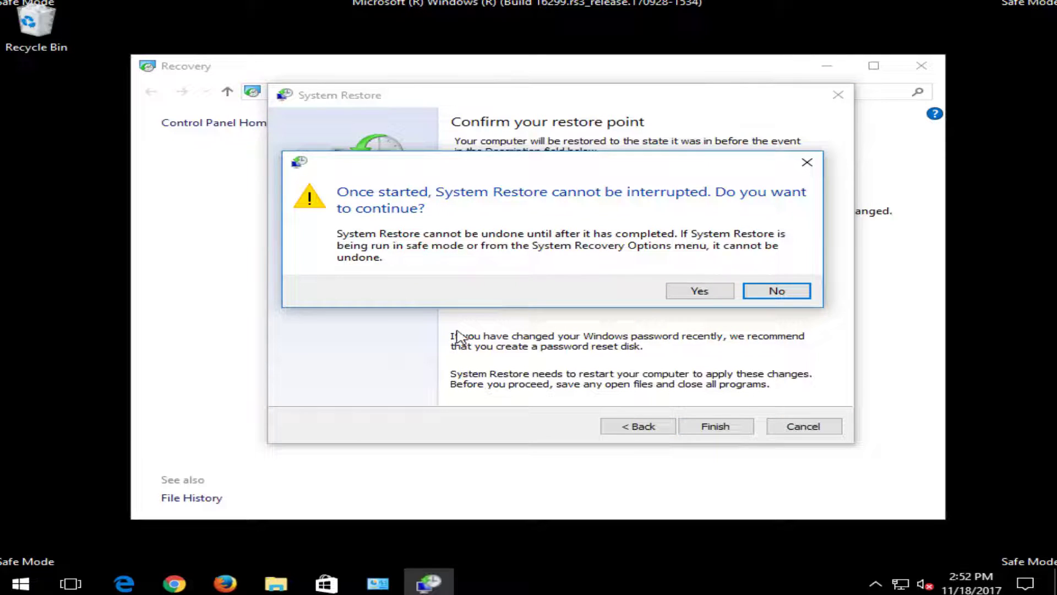
{"action": "left_click", "coordinate": [700, 294]}
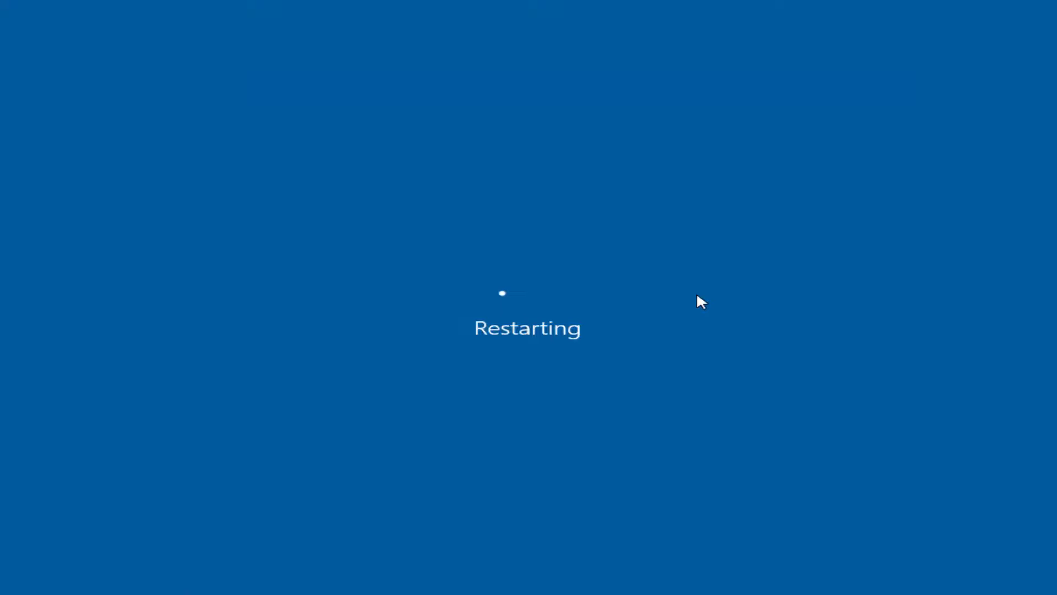